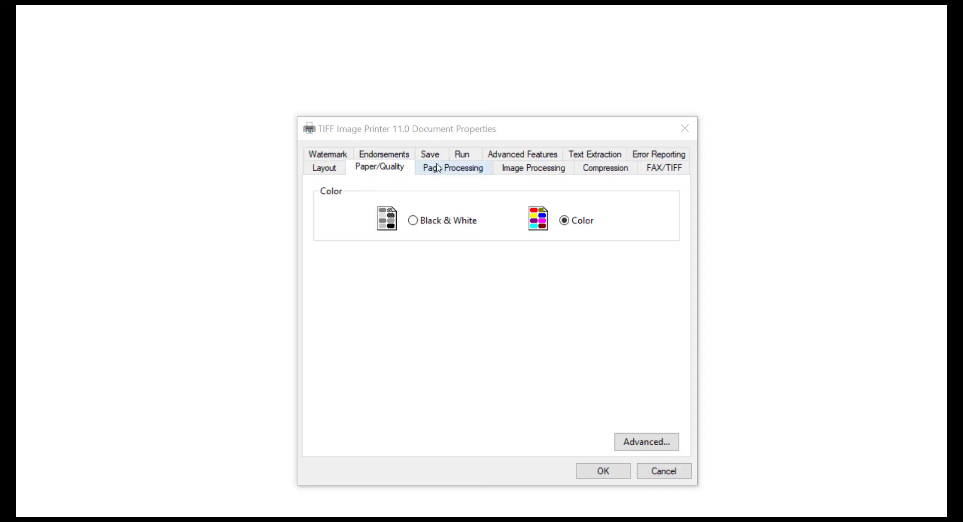
- Review TIFF Image Printer's Save, Run and Advanced Features settings tabs
left_click(430, 155)
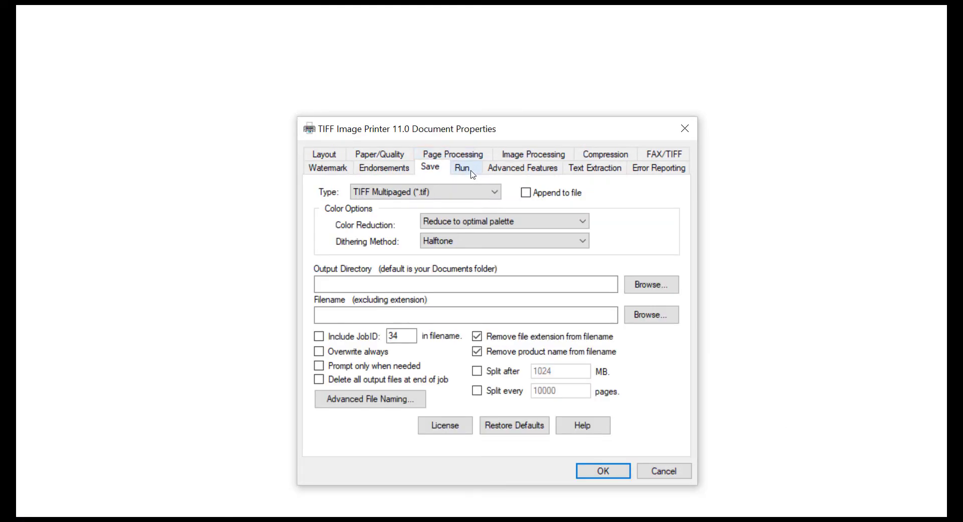
left_click(463, 168)
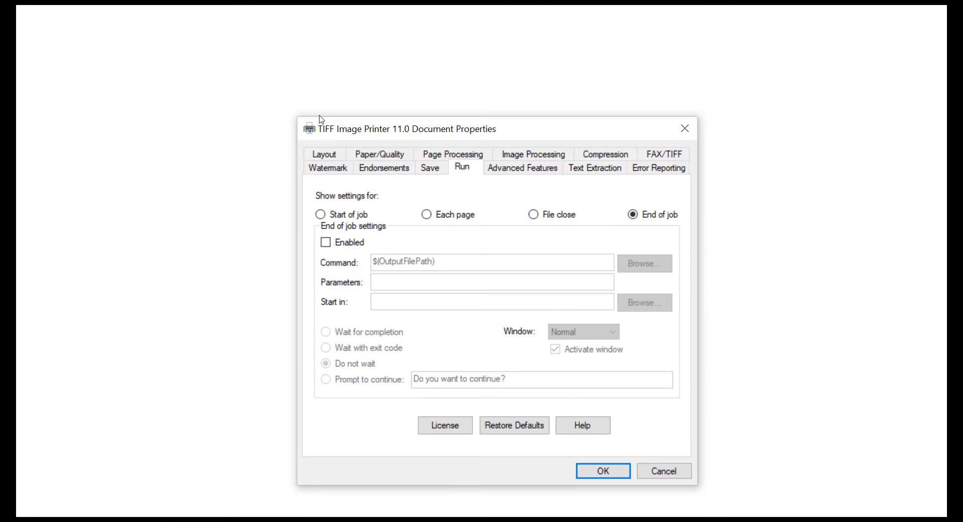
left_click(494, 170)
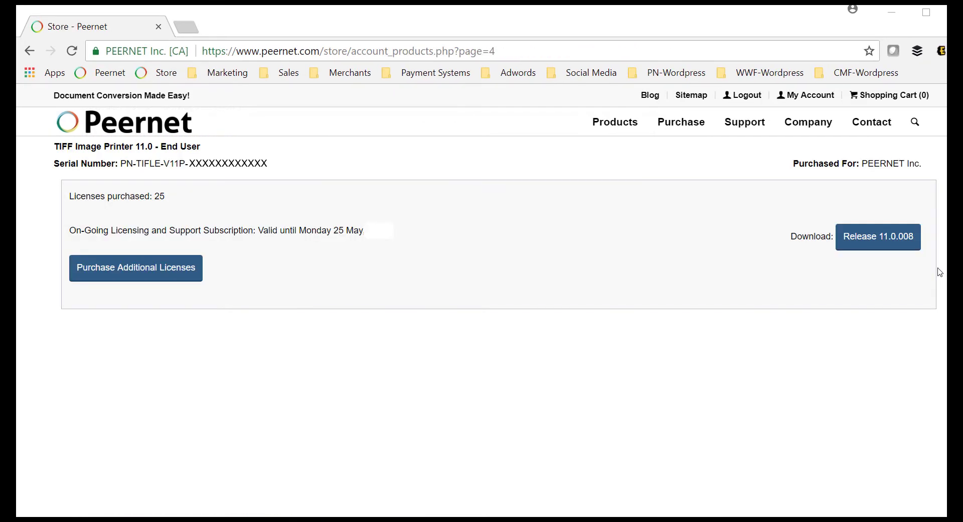
- Download the Release 11.0.008 installer from the store's account products page
left_click(887, 252)
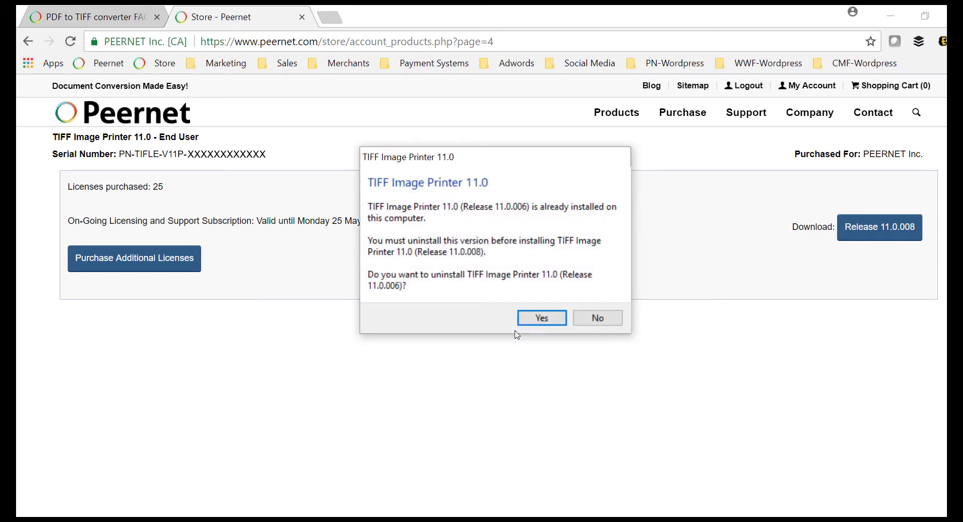
- Agree to uninstall the previous release and accept the setup license agreement
left_click(543, 320)
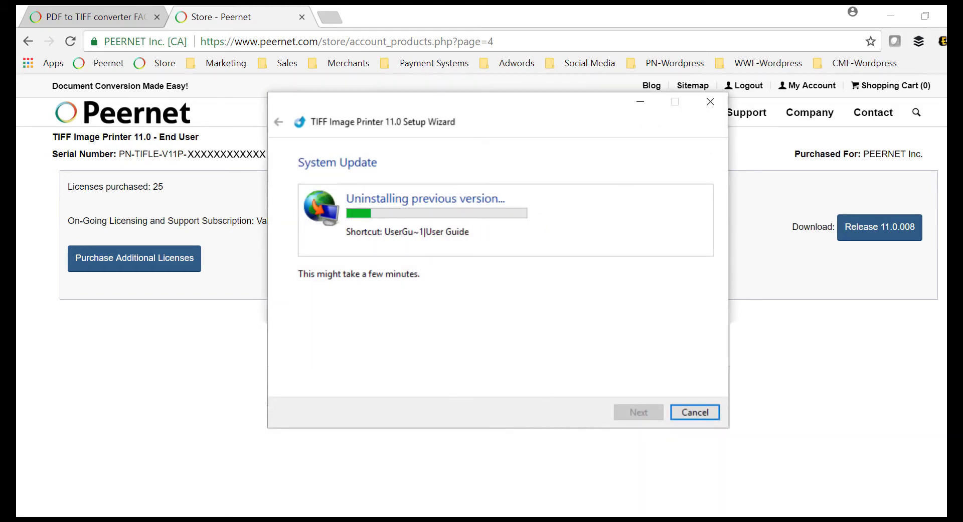
key("Return")
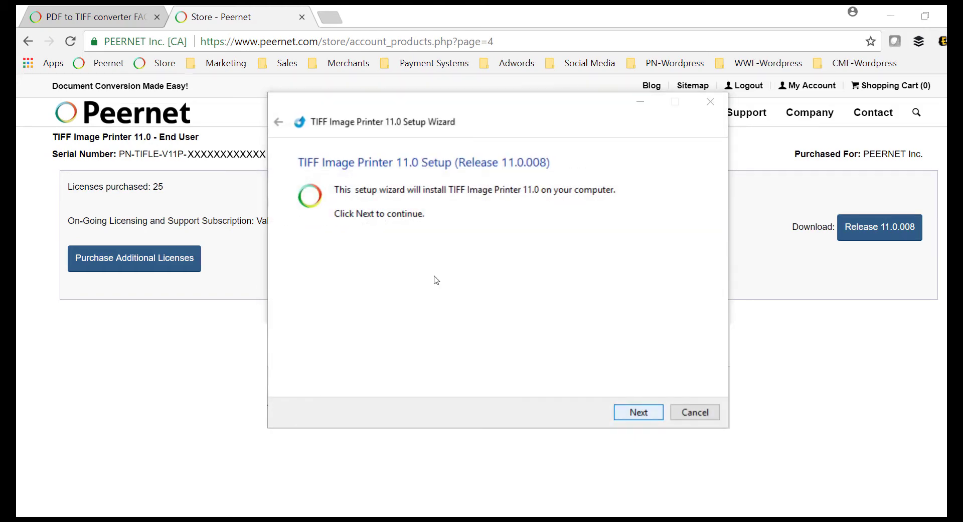
key("alt+a")
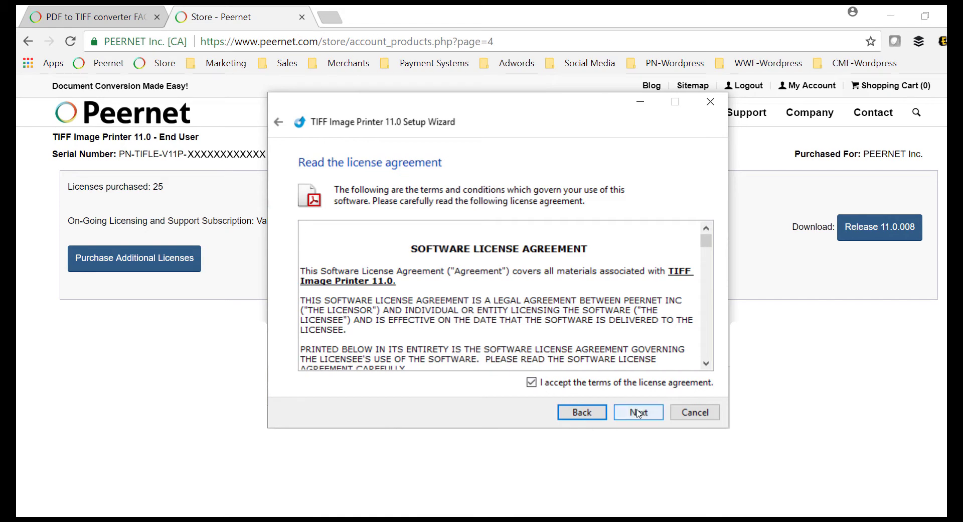
key("Return")
- Enter Peernet as name and company, keep the default program group, and install
type("Peernet")
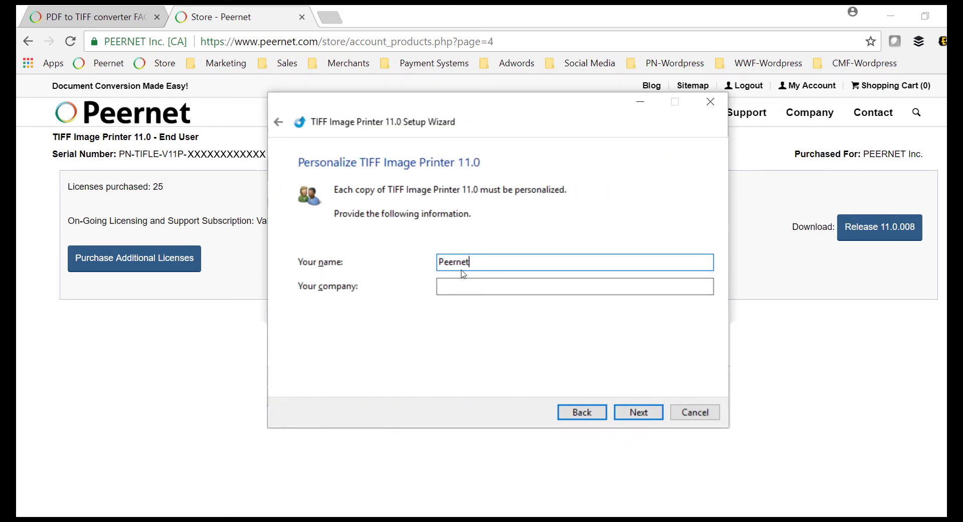
key("Tab")
type("Peernet")
left_click(643, 408)
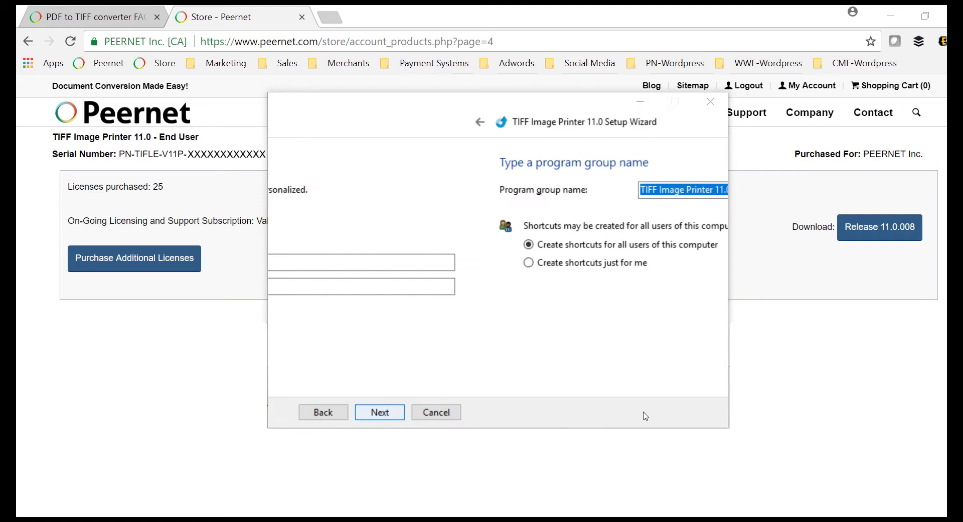
left_click(641, 410)
key("Return")
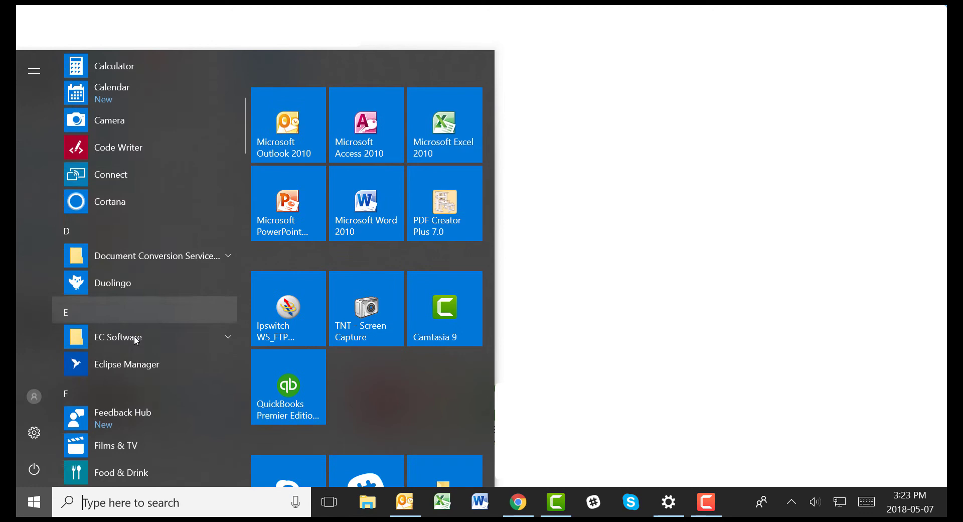
- Scroll the Start menu to the TIFF Image Printer 11.0 folder and expand it
scroll(135, 340, "down", 5)
scroll(134, 341, "down", 4)
scroll(134, 341, "down", 5)
scroll(135, 340, "down", 5)
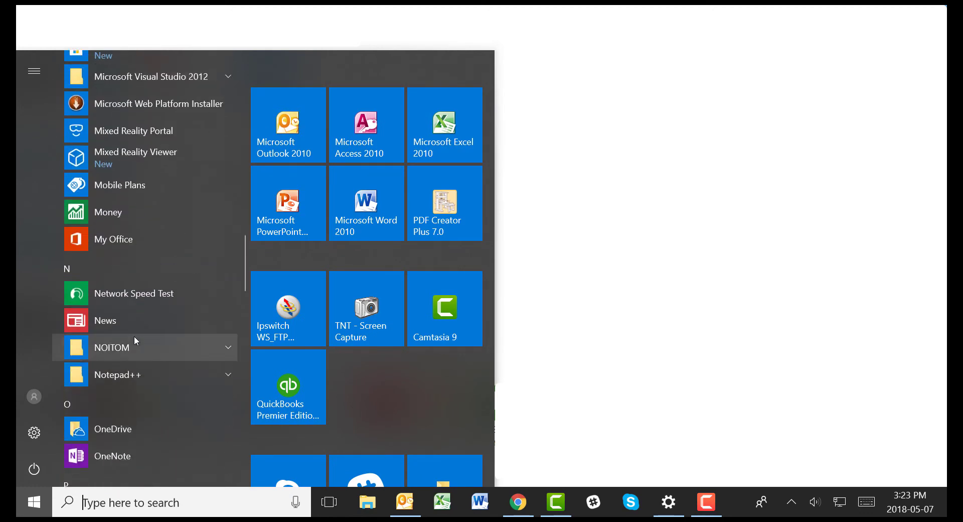
scroll(135, 340, "down", 4)
scroll(135, 340, "down", 1)
scroll(136, 341, "down", 4)
scroll(135, 341, "down", 3)
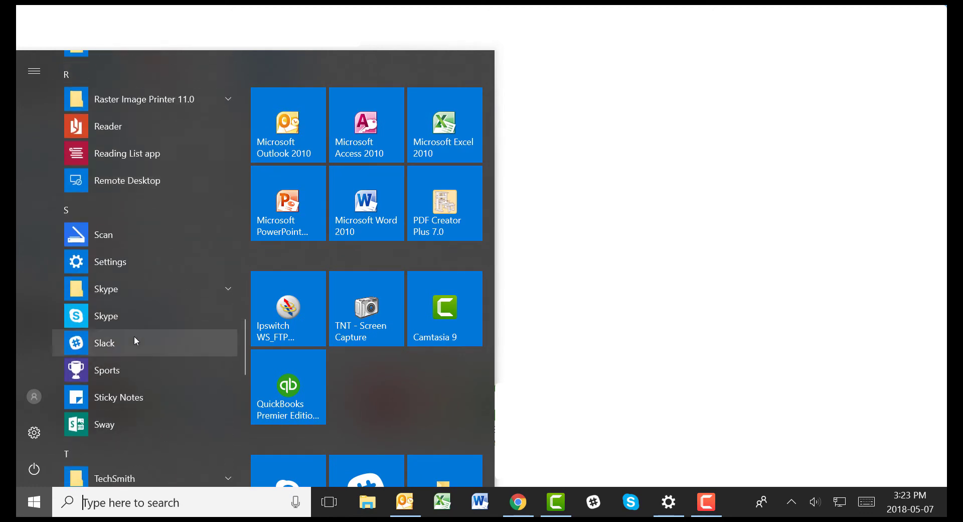
- Launch License... from the TIFF Image Printer 11.0 group to reach the Activation Wizard
scroll(135, 341, "down", 3)
left_click(144, 375)
scroll(142, 372, "down", 3)
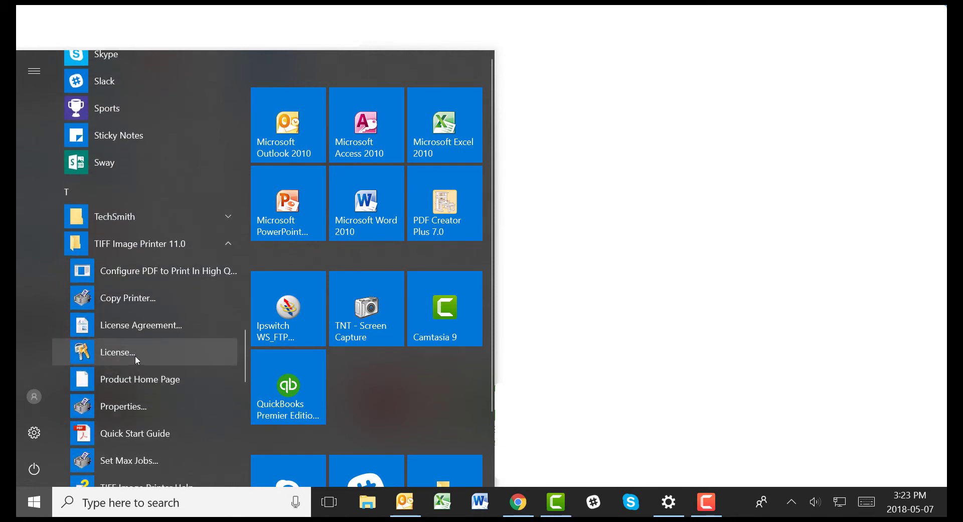
left_click(134, 356)
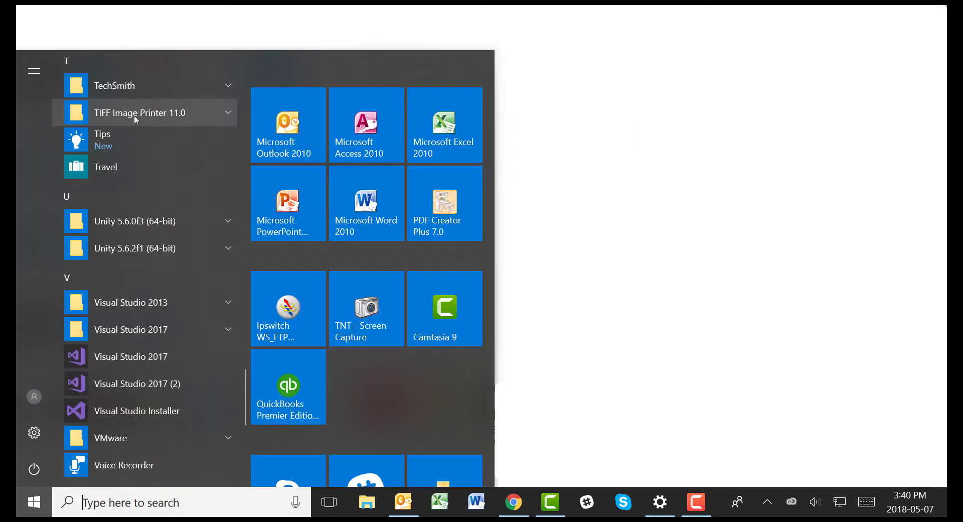
left_click(134, 116)
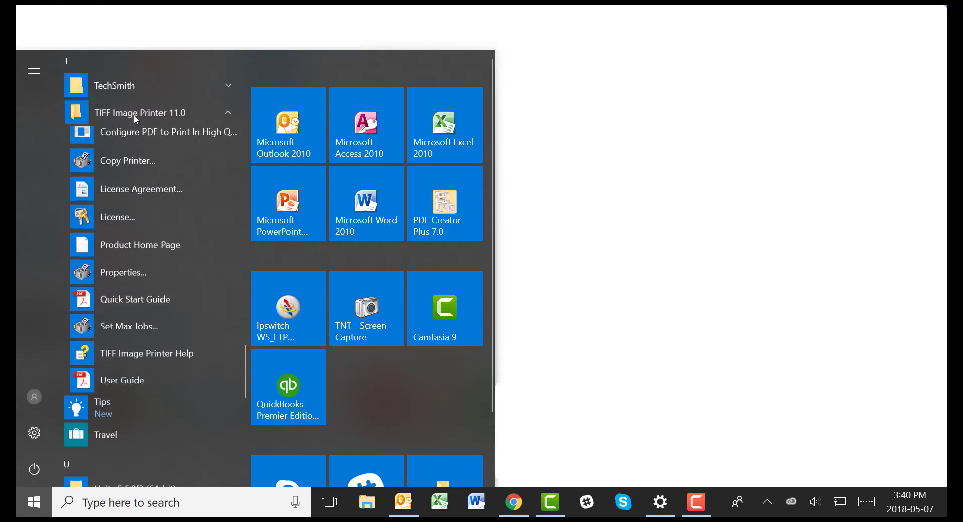
left_click(149, 221)
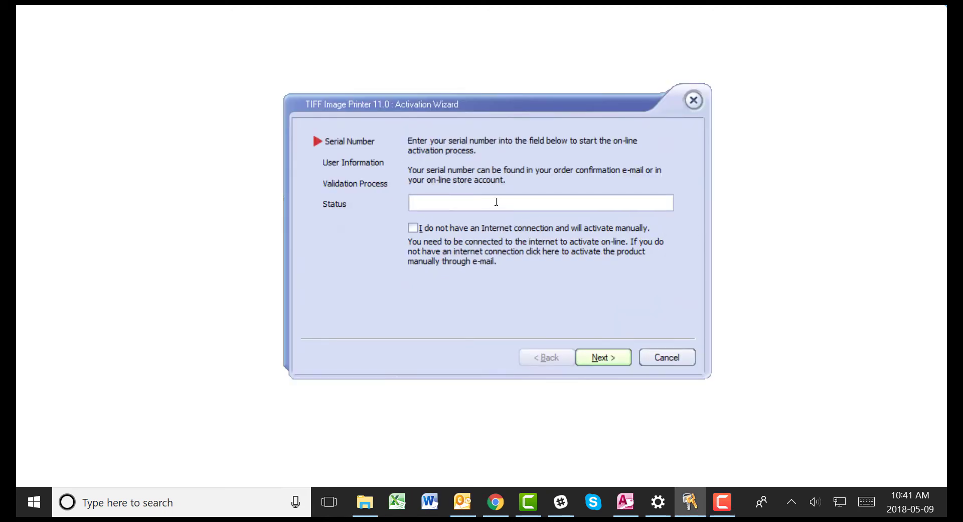
- Paste the purchased serial number into the Activation Wizard's serial field
key("ctrl+v")
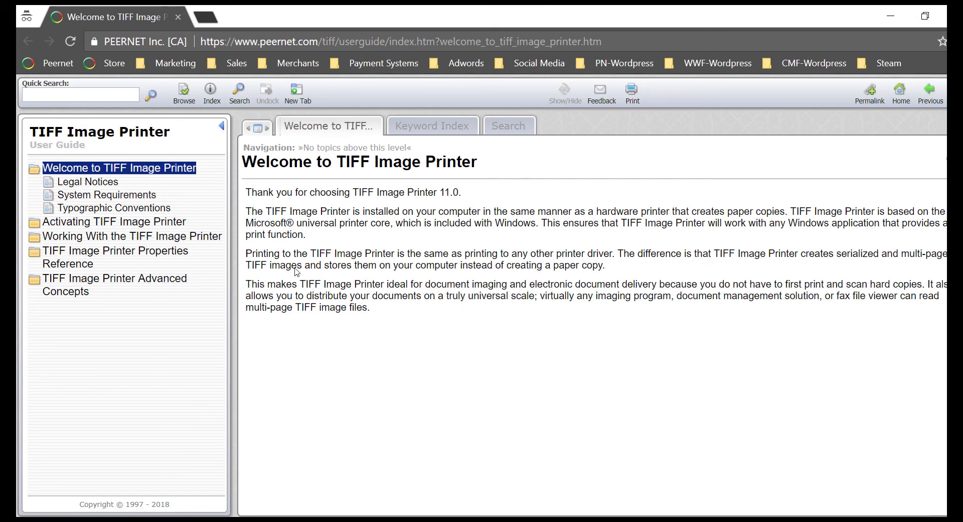
- Read the guide's 'Activating TIFF Image Printer' and 'Manually Activating TIFF Image Printer' pages
left_click(178, 223)
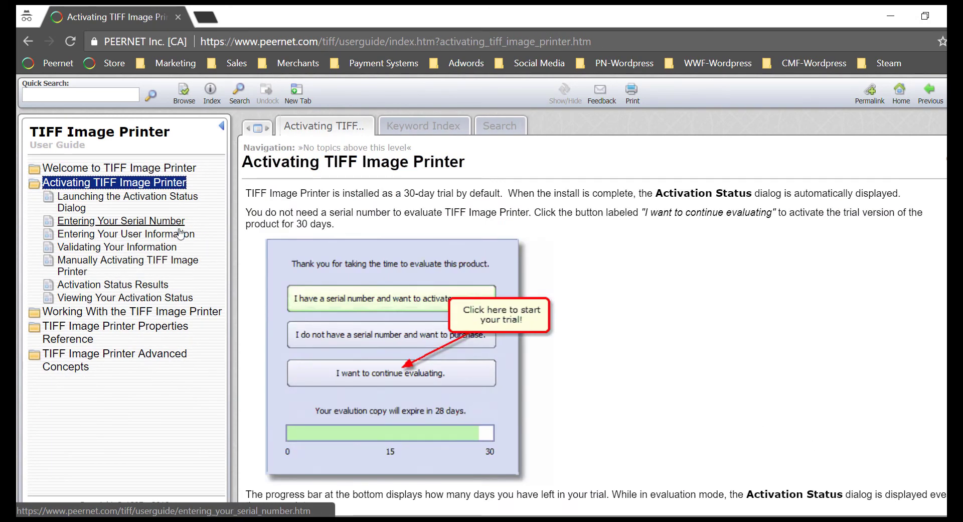
left_click(176, 263)
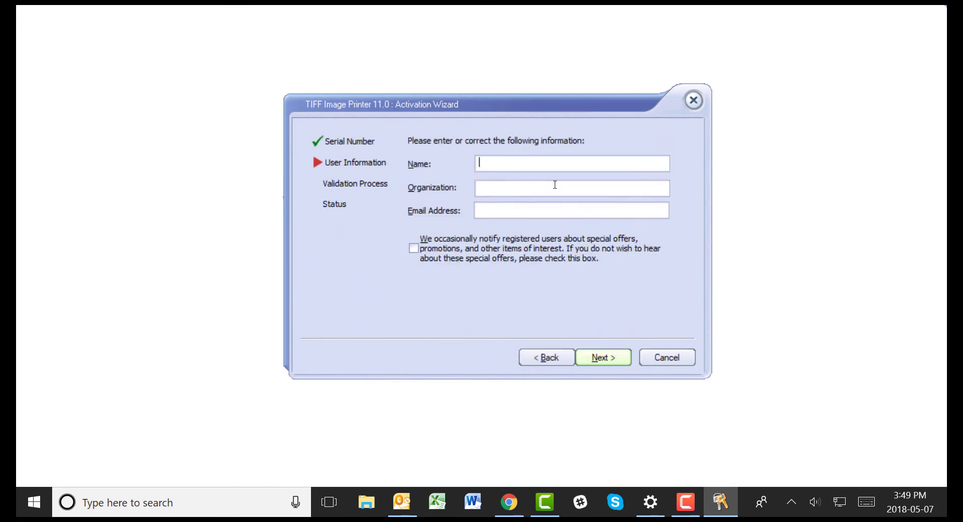
- Enter Peernet as name and organization plus the email address, then continue to the summary
type("Peernet")
left_click(555, 184)
type("Pee")
type("rnet")
key("Tab")
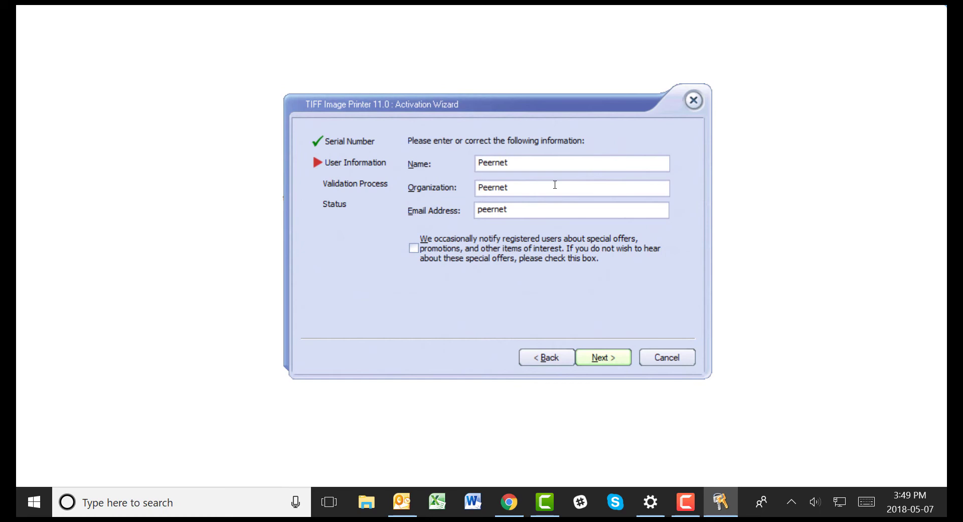
left_click(608, 362)
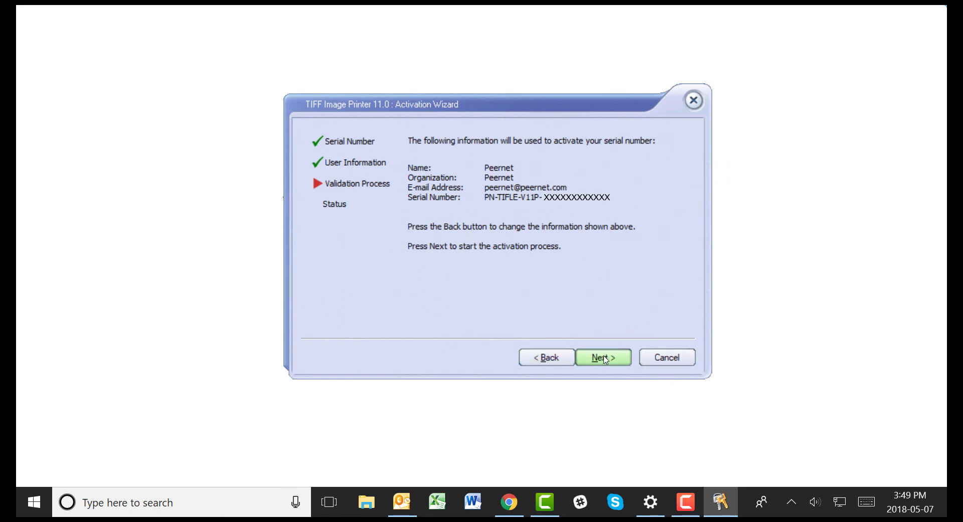
- Submit the online activation from the Validation Process page
left_click(605, 358)
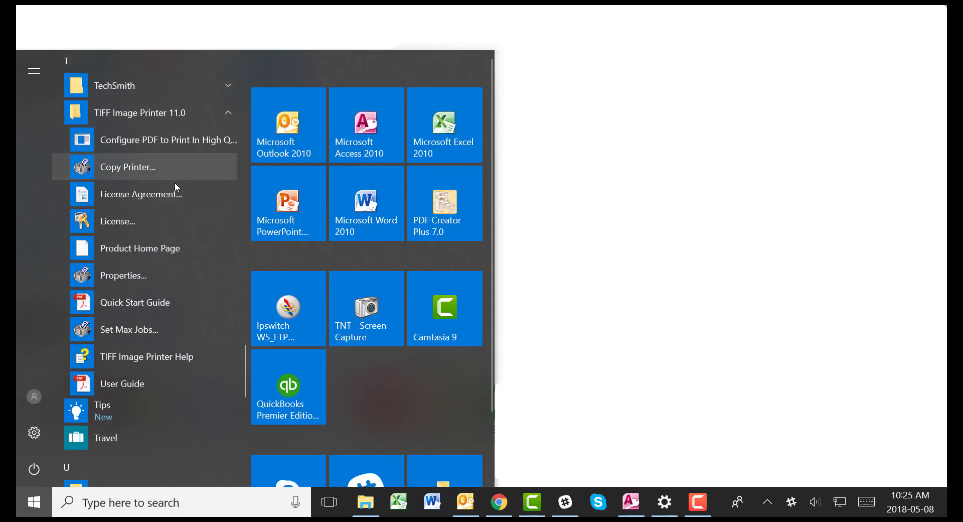
- Open License... from the TIFF Image Printer 11.0 Start menu group to view Activation Status
left_click(181, 224)
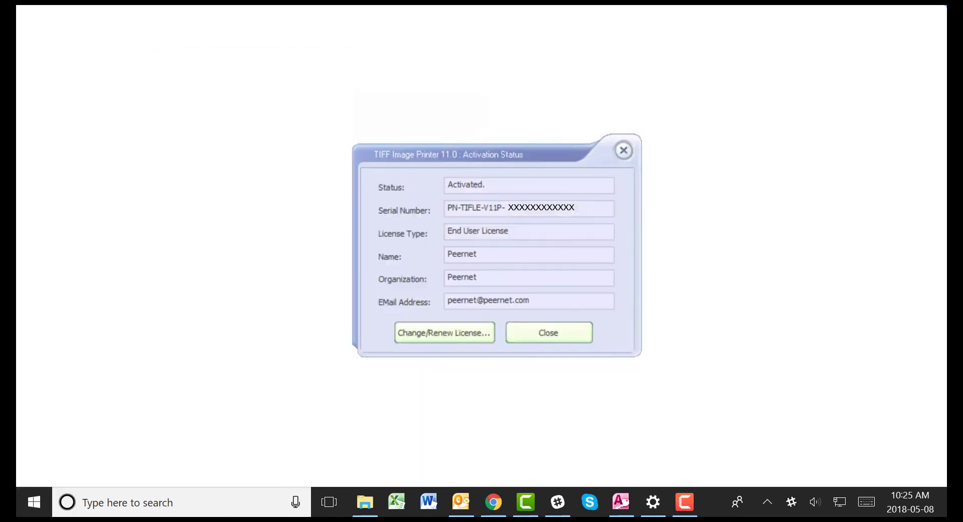